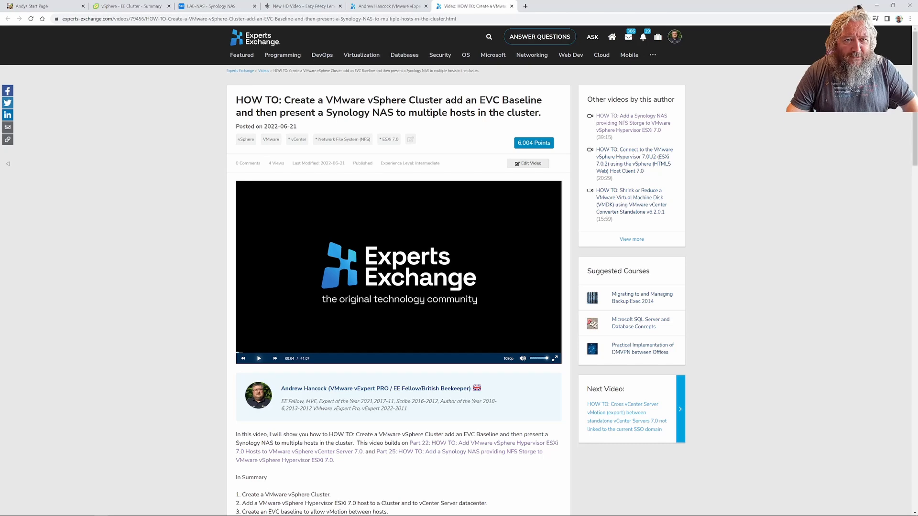
# Review the Experts Exchange member profile, the StarWind iSCSI storage blog post and the vSphere cluster how-to video page.
pyautogui.click(368, 7)
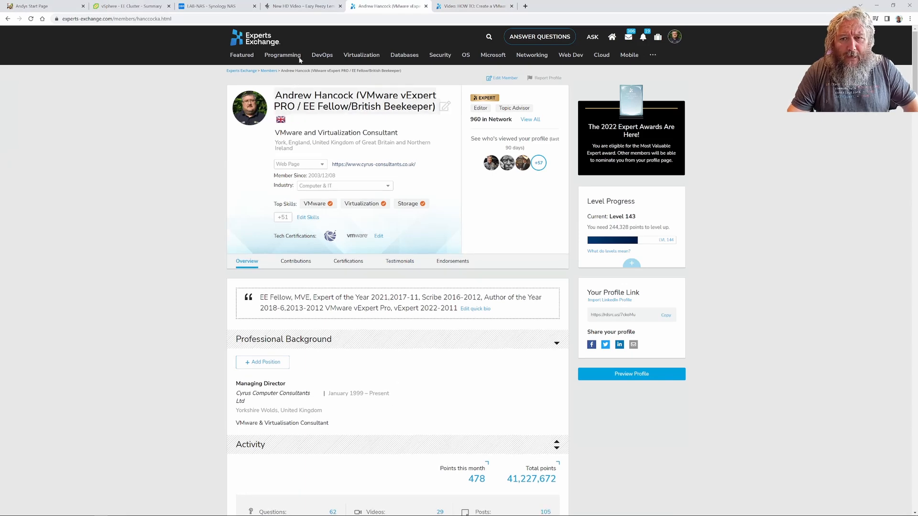
pyautogui.click(306, 9)
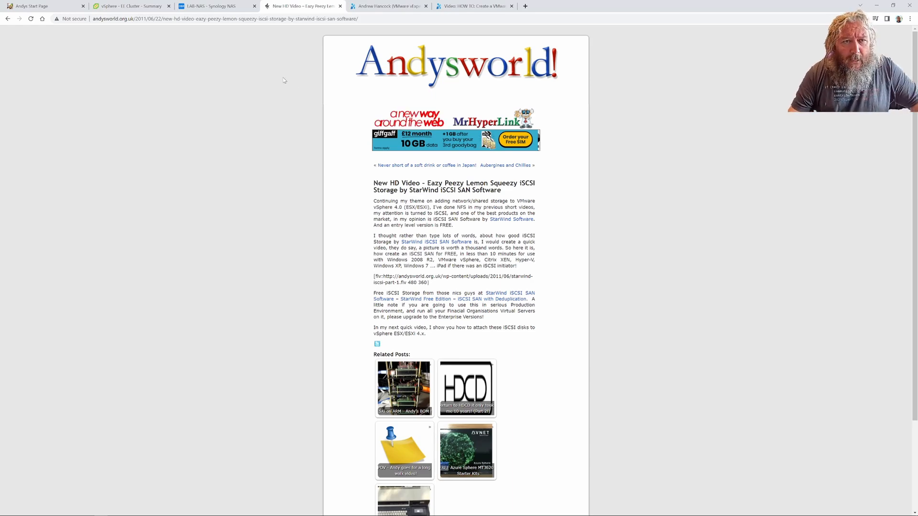
pyautogui.click(479, 9)
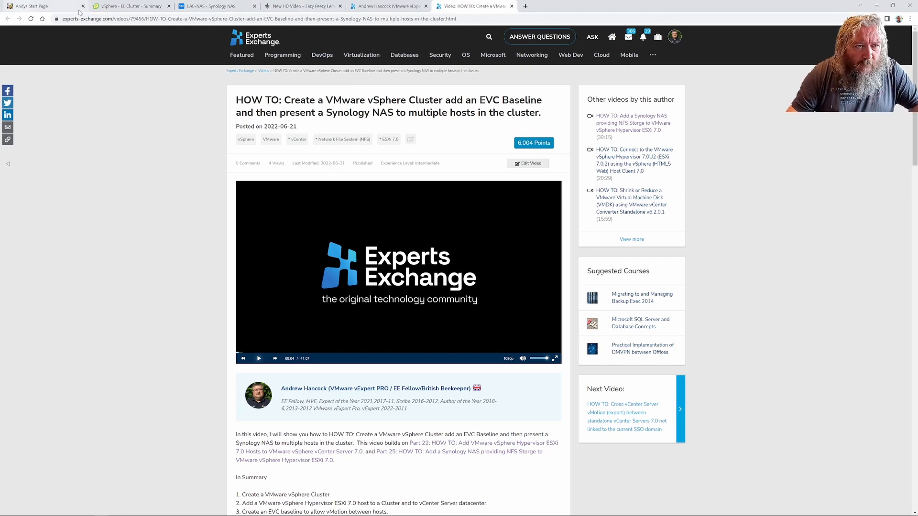
# Switch to the vSphere Client and examine the summaries of hosts esxi007, esxi009 and esxi011 in EE Cluster.
pyautogui.click(104, 6)
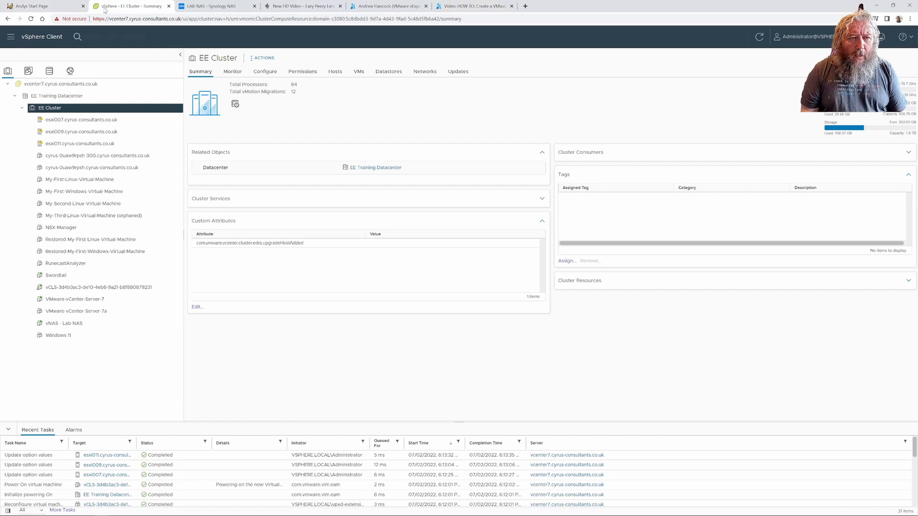
pyautogui.click(81, 120)
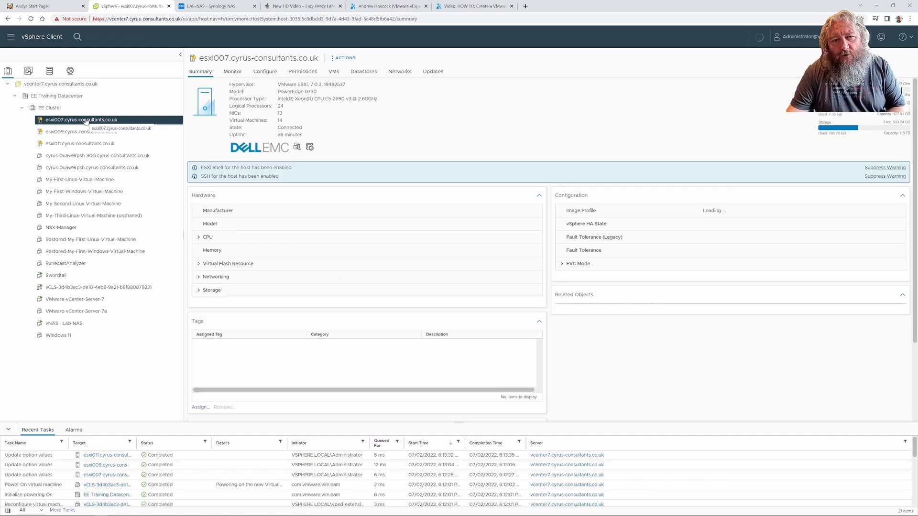
pyautogui.click(88, 132)
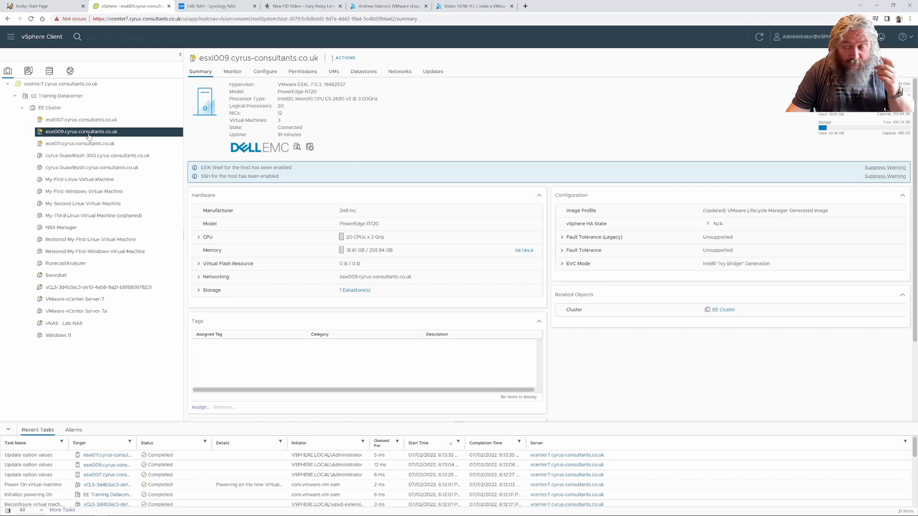
pyautogui.click(89, 144)
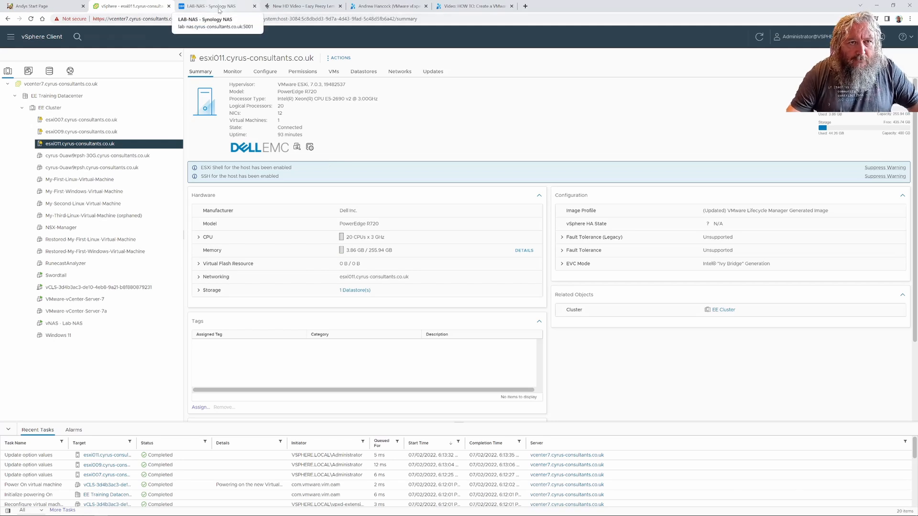
# Switch to the Synology NAS and give LAN 2 a manual IPv4 configuration with IP address 10.99.1.200.
pyautogui.click(219, 6)
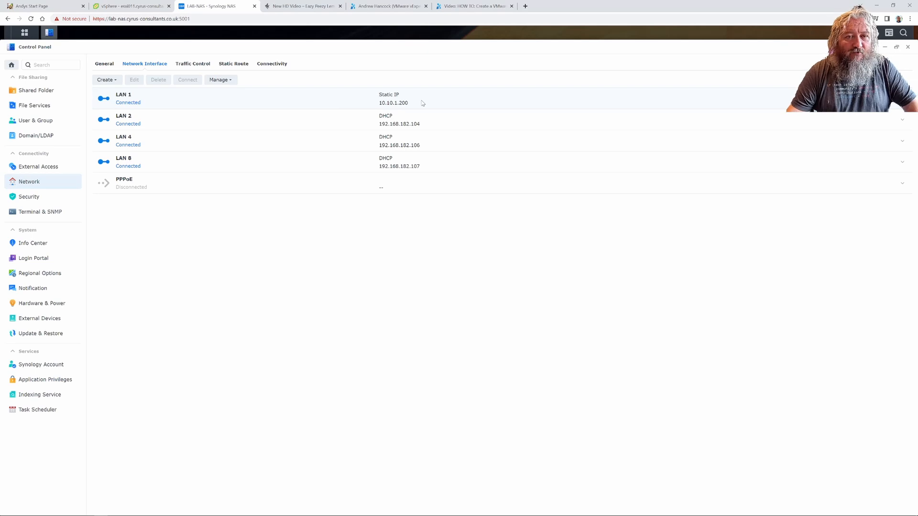
pyautogui.click(152, 127)
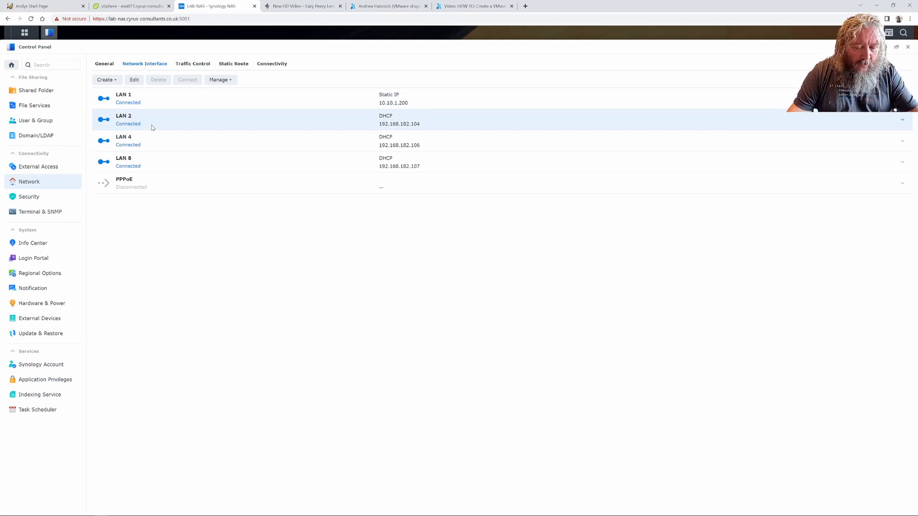
pyautogui.click(134, 80)
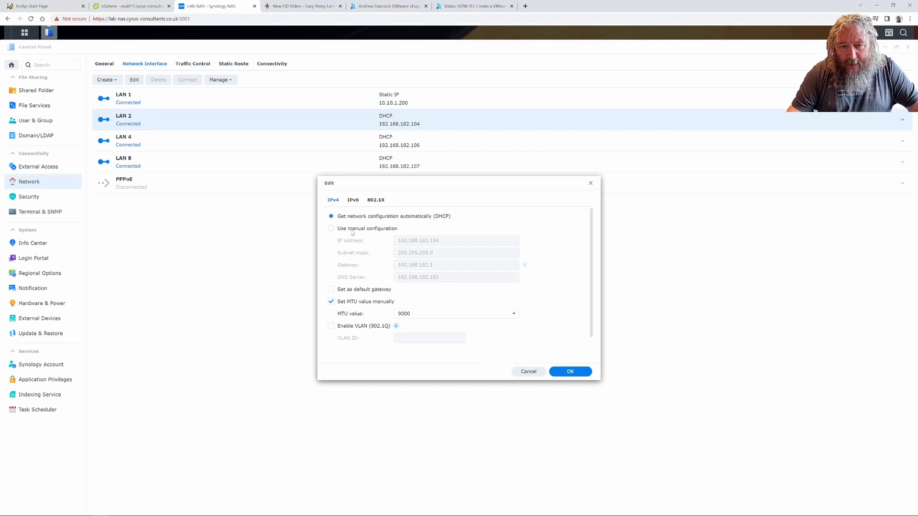
pyautogui.click(353, 231)
pyautogui.moveTo(449, 240); pyautogui.dragTo(388, 240)
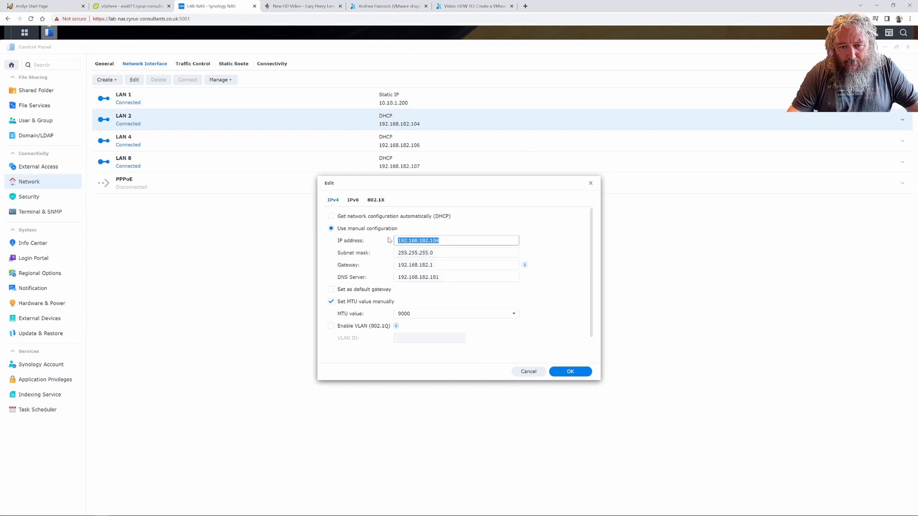
pyautogui.write('10')
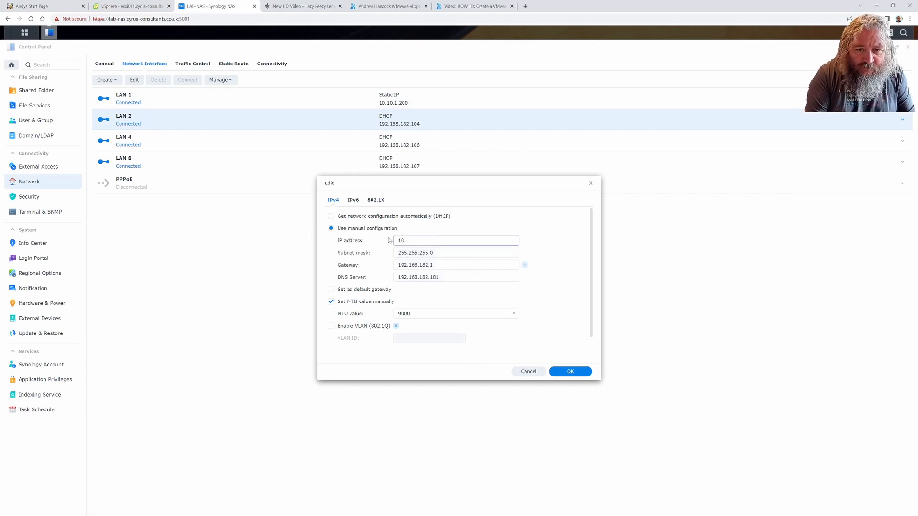
pyautogui.write('.99.1.200')
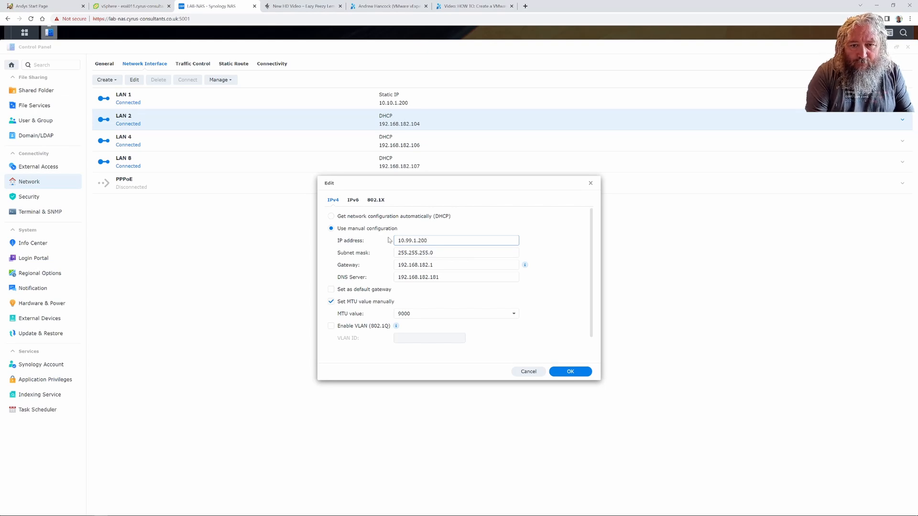
# Clear the gateway and DNS server for LAN 2 and apply the network settings.
pyautogui.press('Tab')
pyautogui.press('Tab')
pyautogui.press('BackSpace')
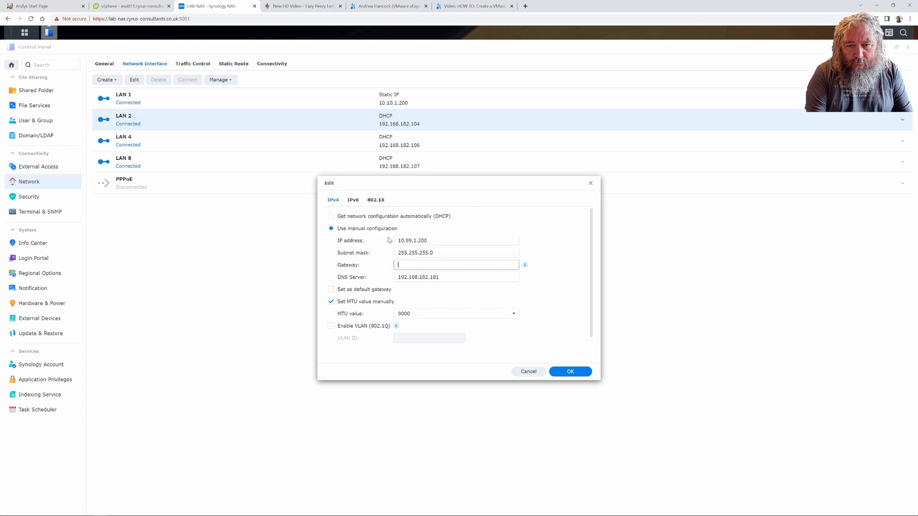
pyautogui.press('Tab')
pyautogui.press('BackSpace')
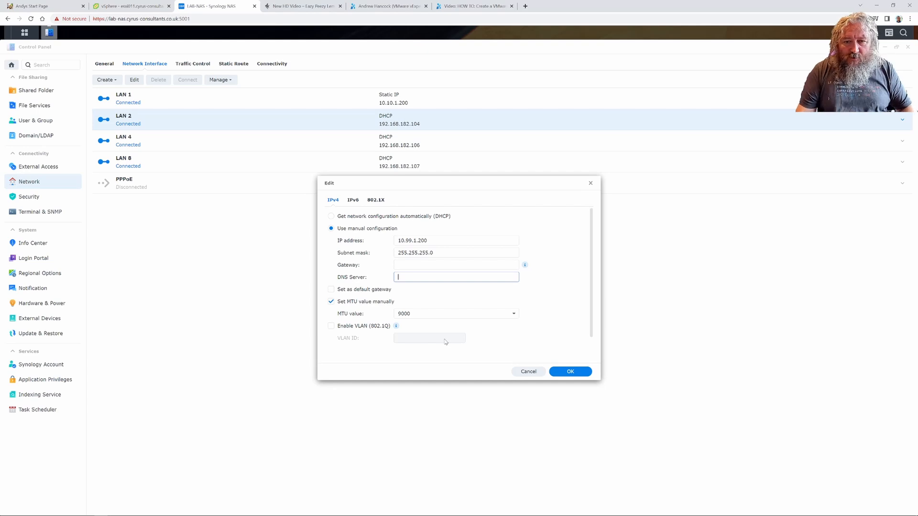
pyautogui.click(570, 373)
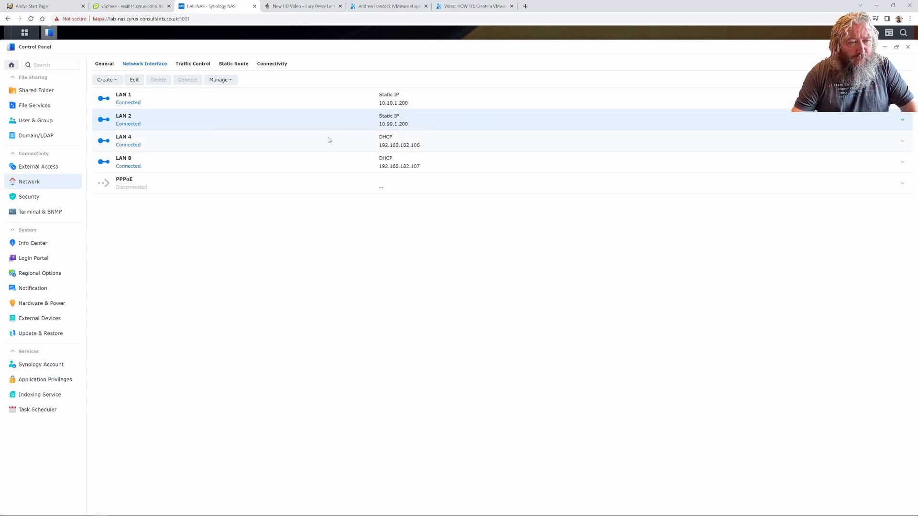
# Open SAN Manager on the NAS and dismiss the Synology Storage Console message.
pyautogui.click(39, 109)
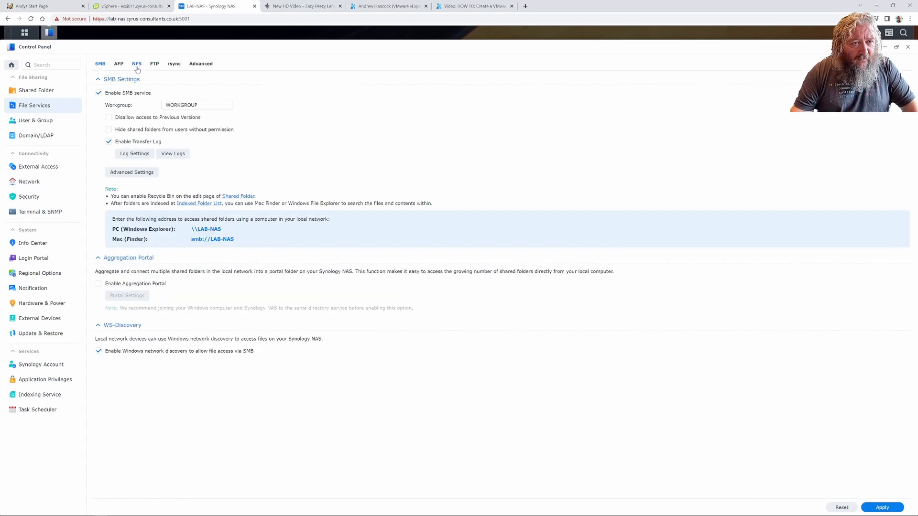
pyautogui.click(29, 33)
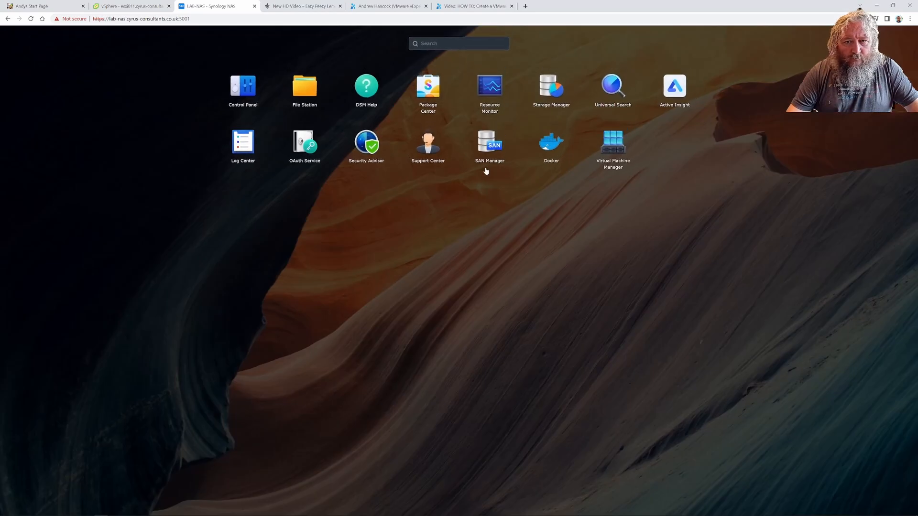
pyautogui.click(488, 149)
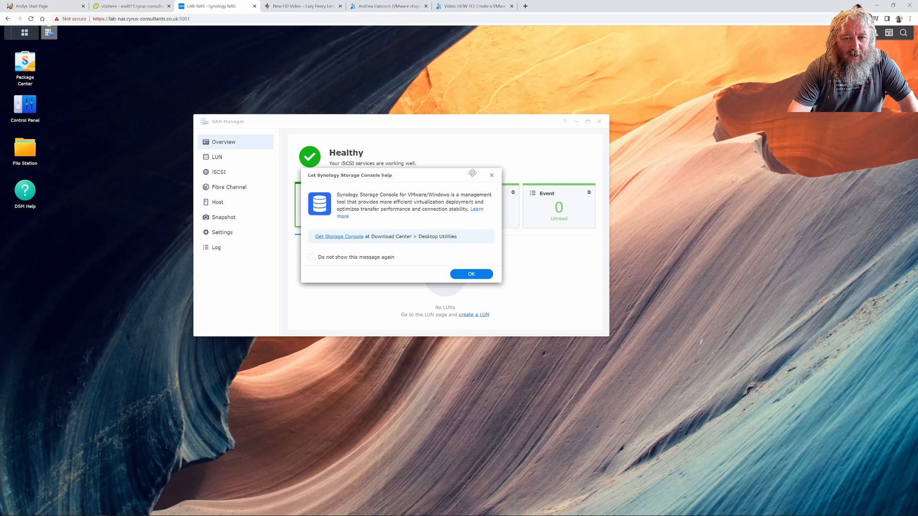
pyautogui.click(470, 275)
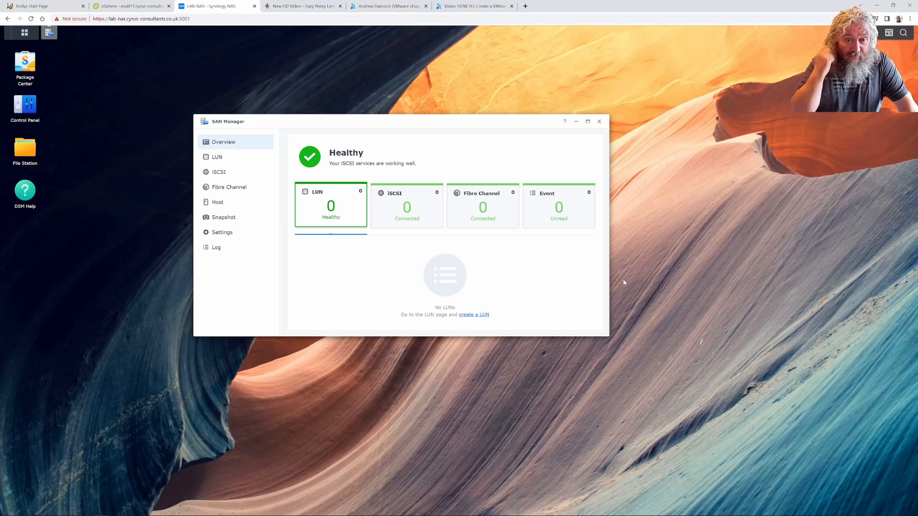
# Start a new iSCSI target and name it Target-1-VMware-vSphere-EE-Cluster.
pyautogui.click(221, 178)
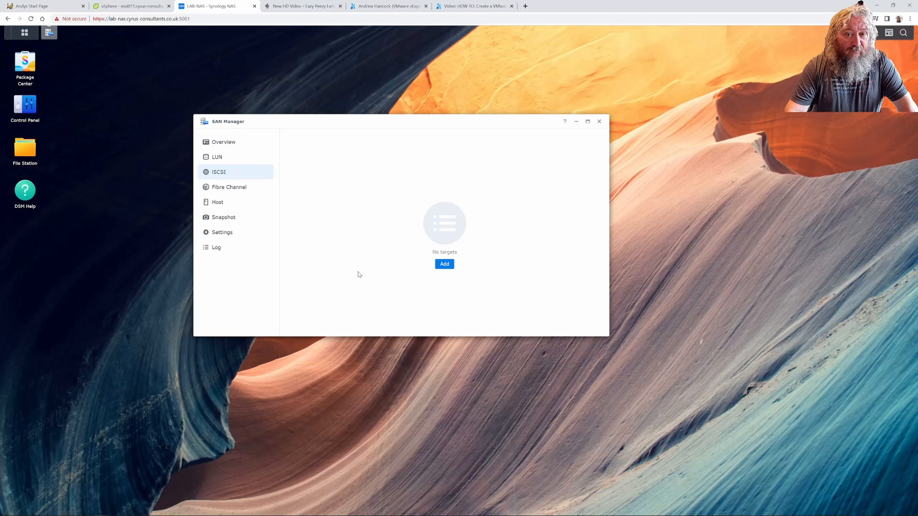
pyautogui.click(443, 266)
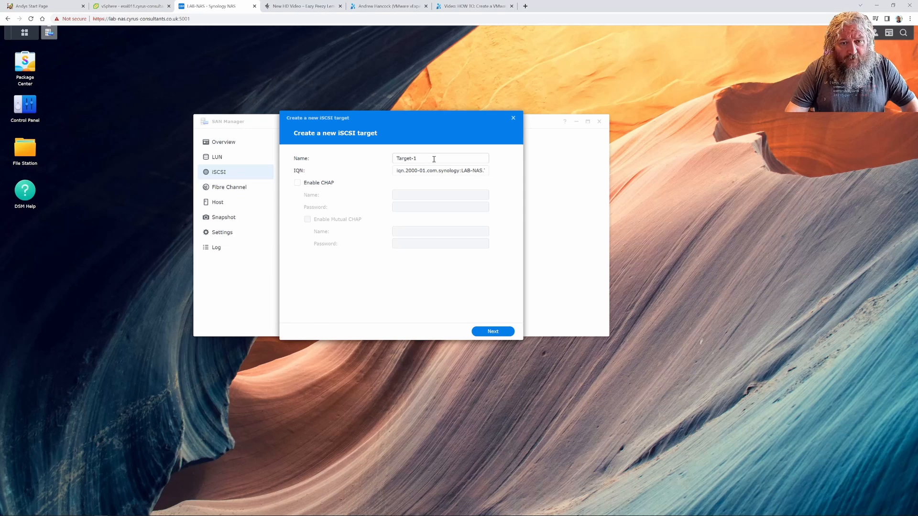
pyautogui.click(434, 159)
pyautogui.write('-V')
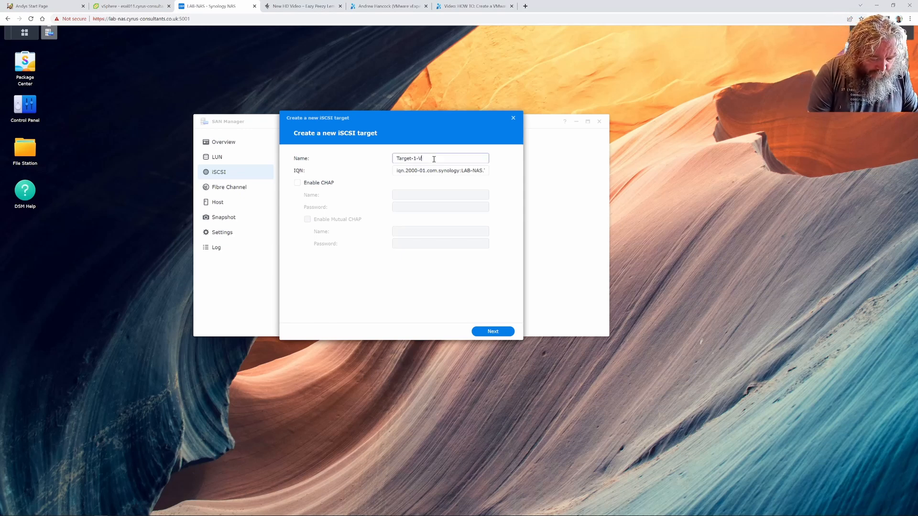
pyautogui.write('Mwarev')
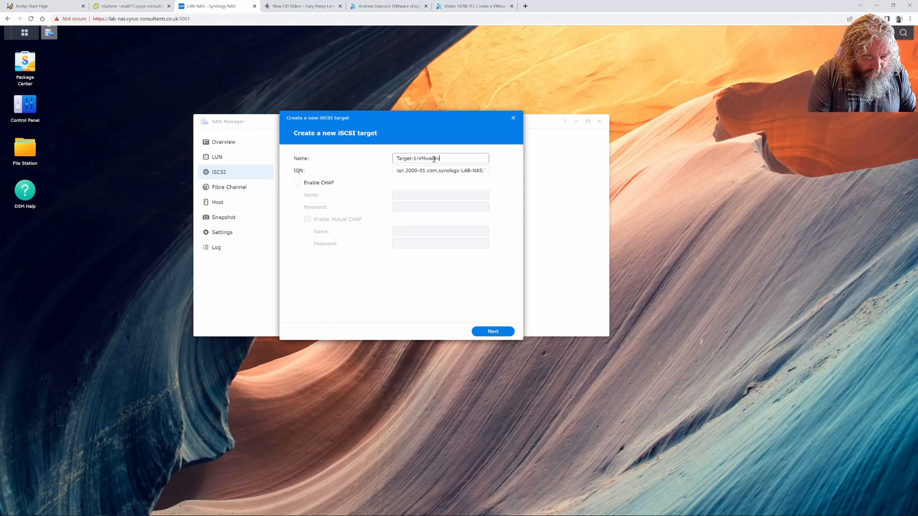
pyautogui.write('SphereEE')
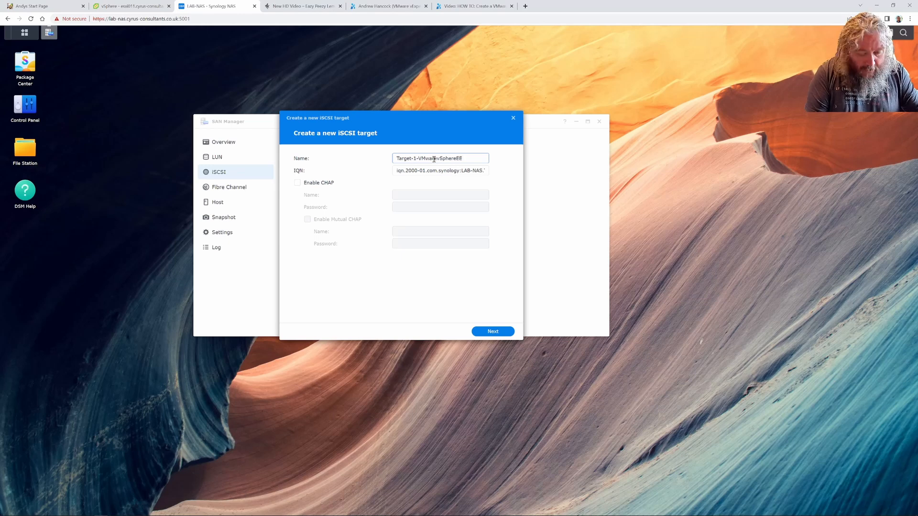
pyautogui.write('Clustyer')
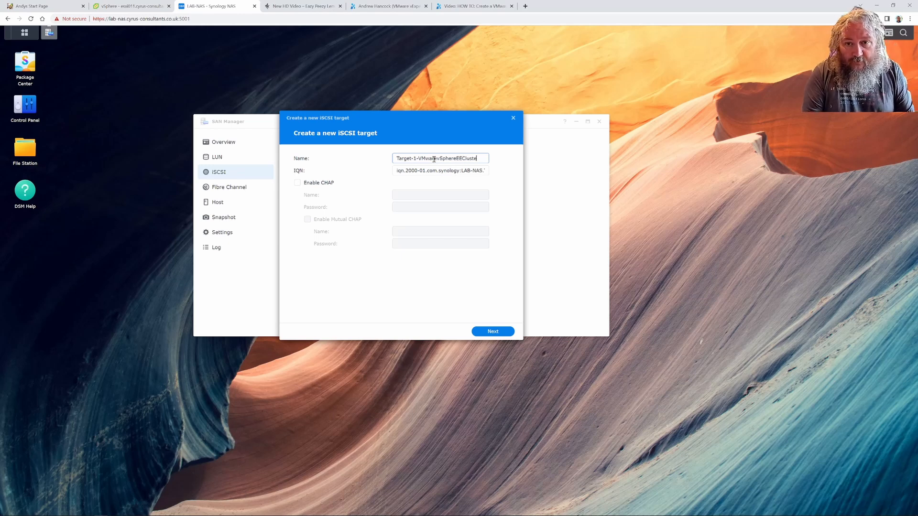
pyautogui.press('Left')
pyautogui.press('Left')
pyautogui.press('Left')
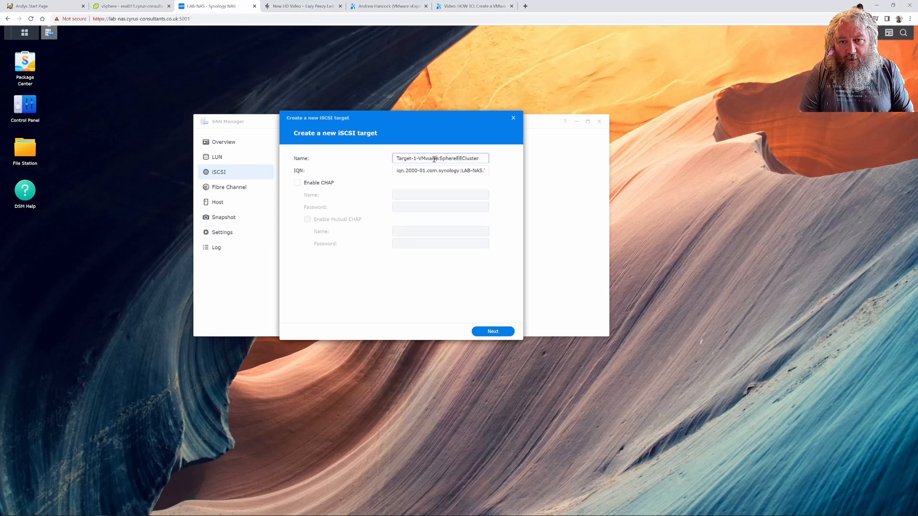
pyautogui.write('-')
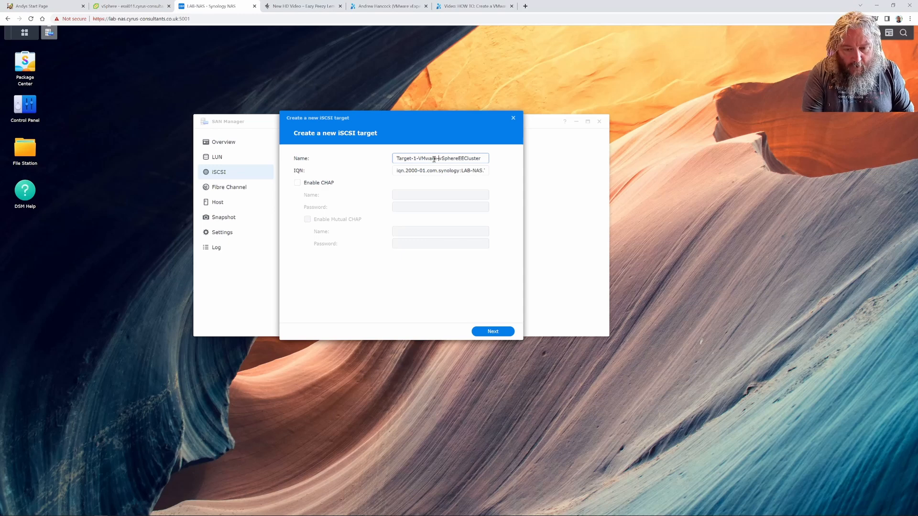
pyautogui.write('-')
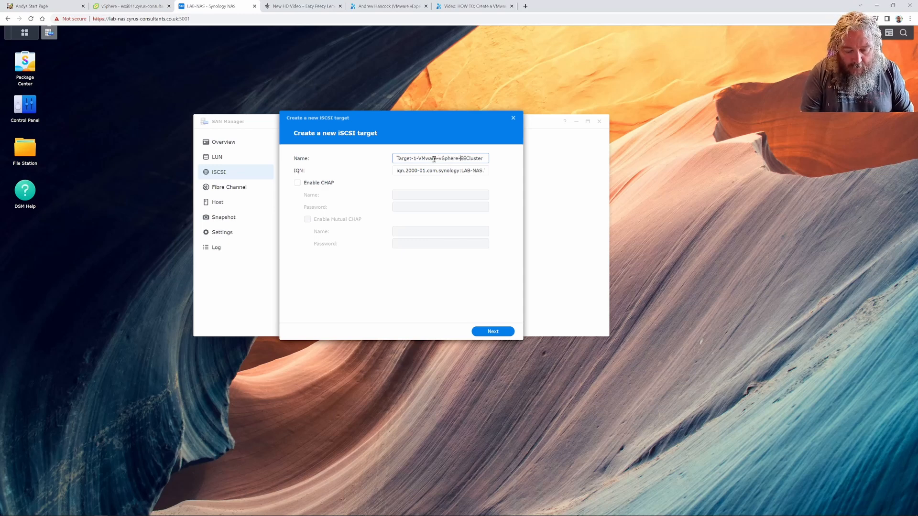
pyautogui.write('-')
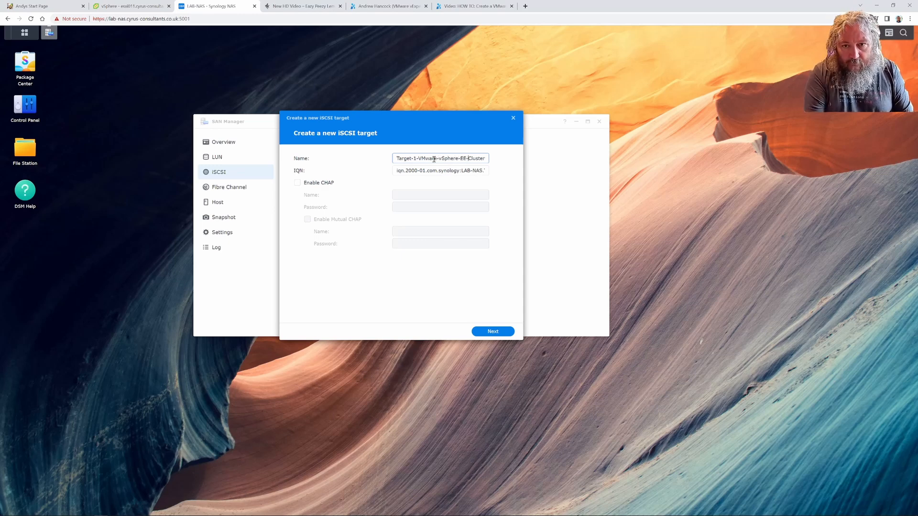
# Read through the new target's full IQN, keep it with CHAP disabled, and proceed to the LUN mapping setup.
pyautogui.click(414, 174)
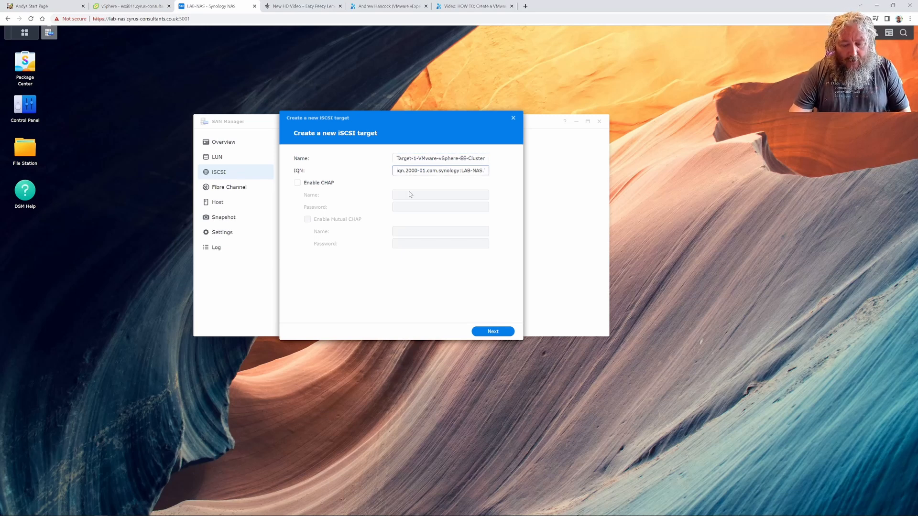
pyautogui.press('Right')
pyautogui.press('Right')
pyautogui.press('Right')
pyautogui.press('Right')
pyautogui.press('Right')
pyautogui.press('Right')
pyautogui.press('Right')
pyautogui.press('Right')
pyautogui.press('Right')
pyautogui.press('Right')
pyautogui.press('Right')
pyautogui.press('Right')
pyautogui.press('Right')
pyautogui.press('Right')
pyautogui.press('Right')
pyautogui.press('Right')
pyautogui.press('Right')
pyautogui.press('Right')
pyautogui.press('Right')
pyautogui.press('Right')
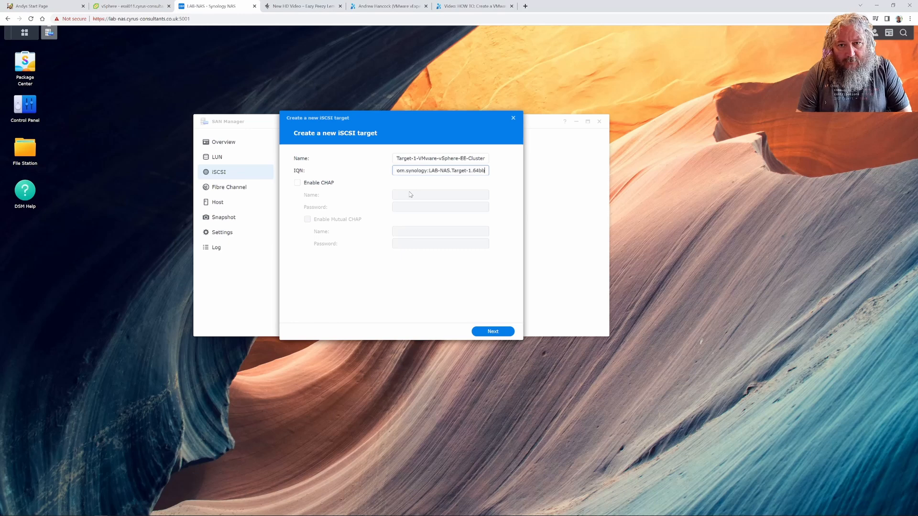
pyautogui.press('Left')
pyautogui.press('Left')
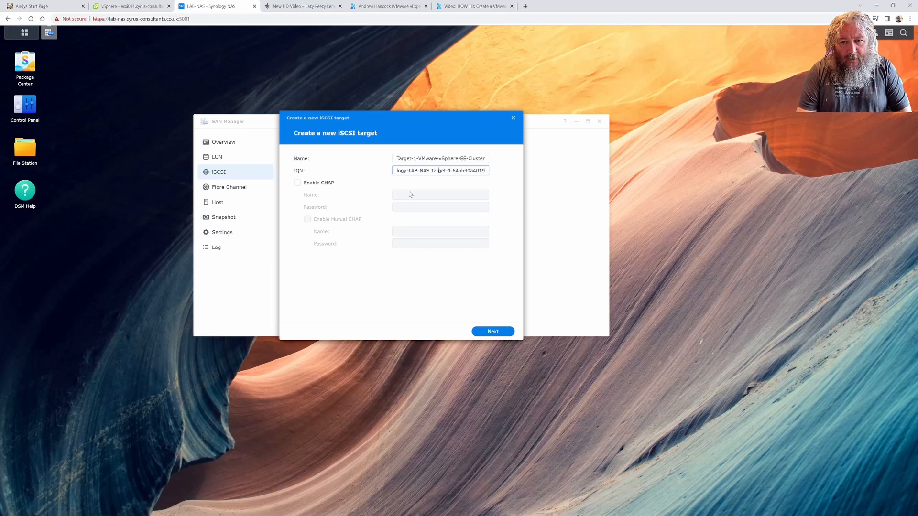
pyautogui.press('Left')
pyautogui.press('Left')
pyautogui.press('Left')
pyautogui.press('Left')
pyautogui.press('Left')
pyautogui.press('Left')
pyautogui.press('Left')
pyautogui.press('Left')
pyautogui.press('Left')
pyautogui.press('Left')
pyautogui.press('Left')
pyautogui.press('Left')
pyautogui.press('Left')
pyautogui.press('Left')
pyautogui.press('Left')
pyautogui.press('Left')
pyautogui.press('Left')
pyautogui.press('Left')
pyautogui.press('Left')
pyautogui.press('Left')
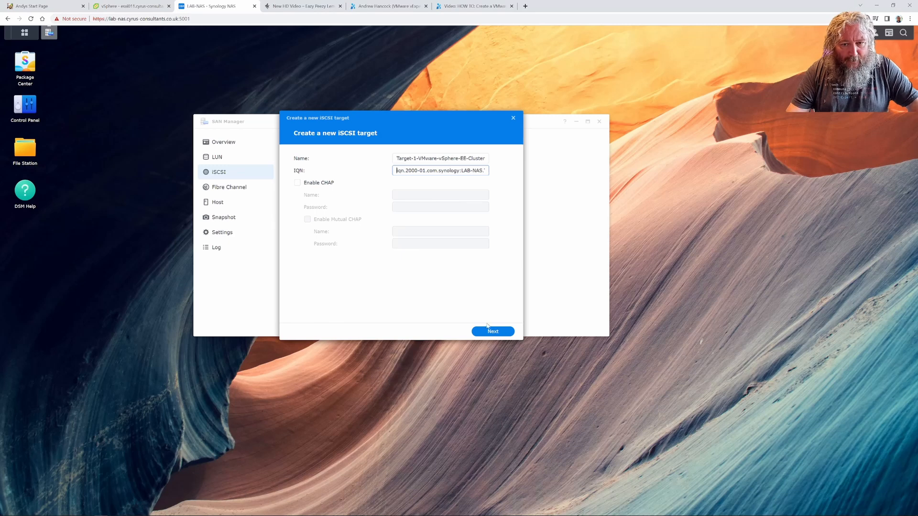
pyautogui.click(499, 333)
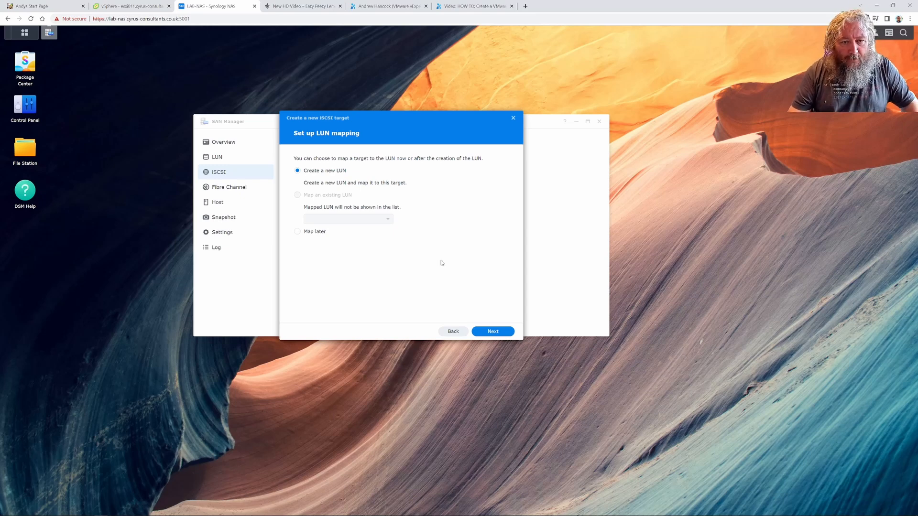
# Map the target to a new LUN named LUN-1, with description LUN-1 and a total capacity of 30 GB on Volume 1.
pyautogui.click(492, 333)
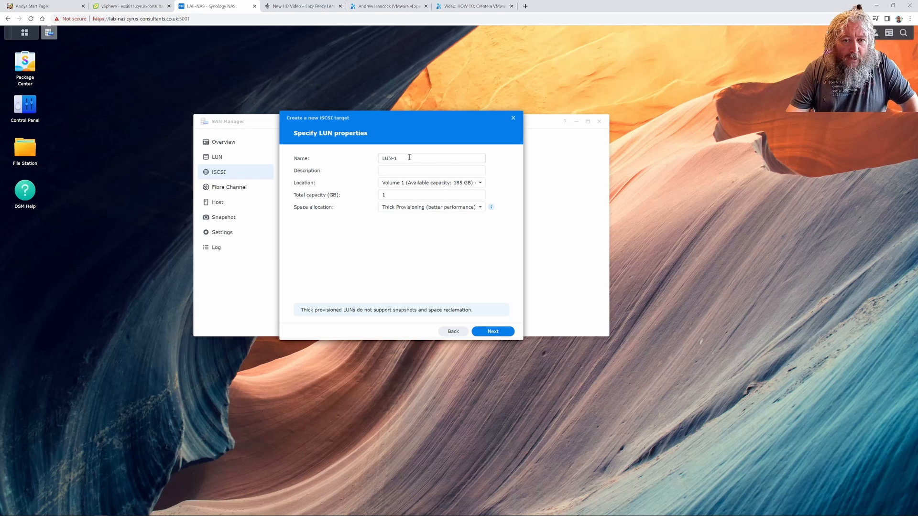
pyautogui.click(399, 171)
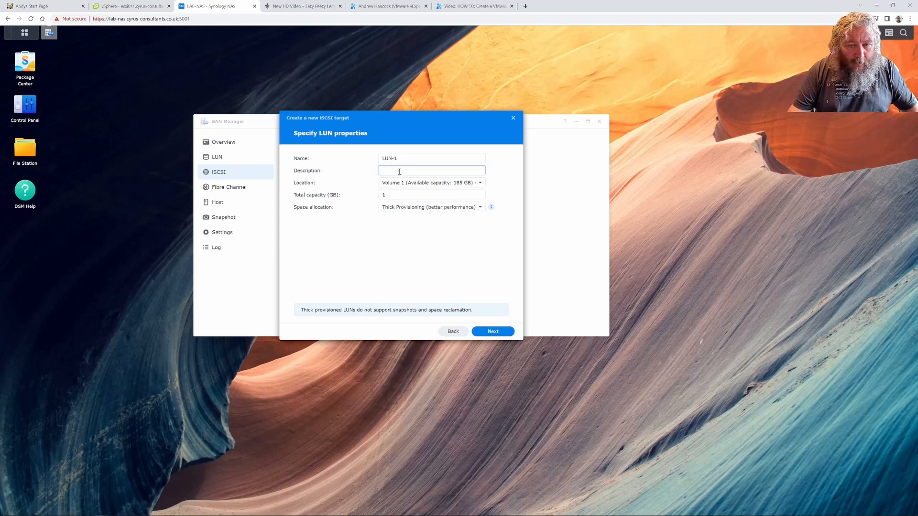
pyautogui.write('LUN-1')
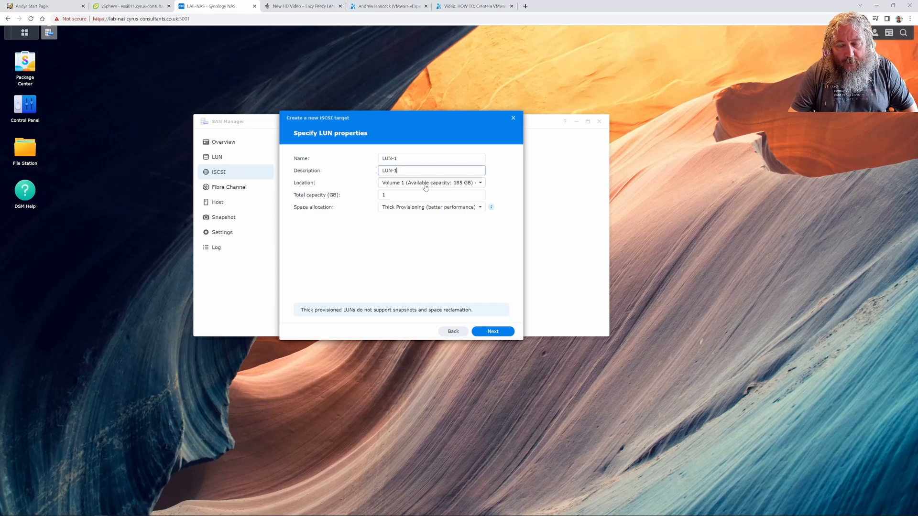
pyautogui.click(412, 197)
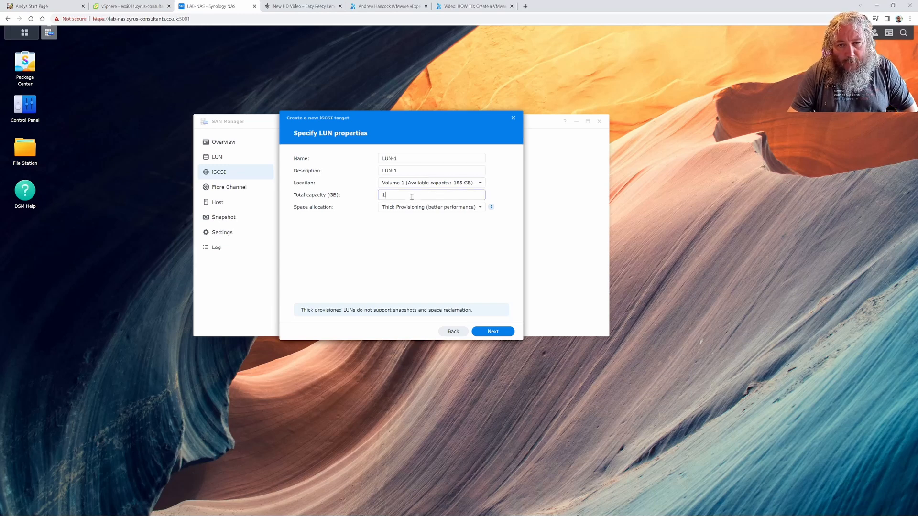
pyautogui.write('30')
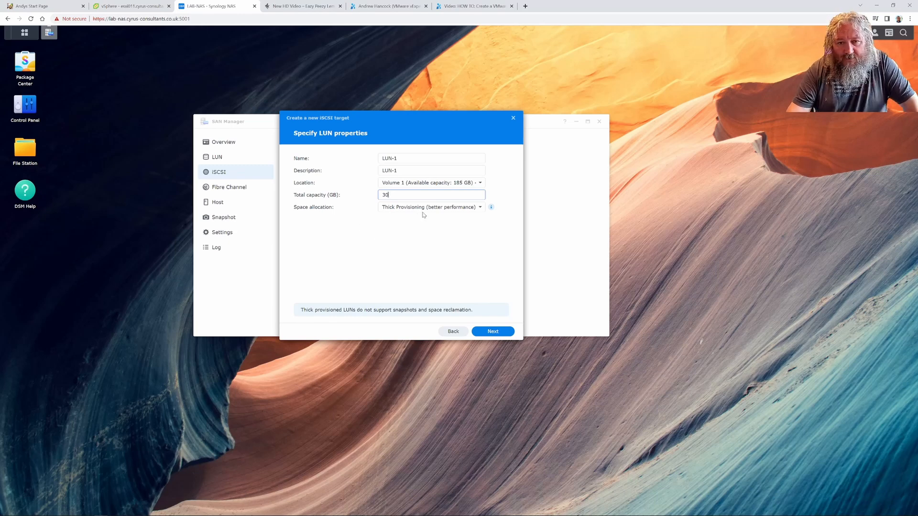
# Finish creating the iSCSI target with its thick-provisioned LUN and open the SAN Manager overview to check its health.
pyautogui.click(493, 334)
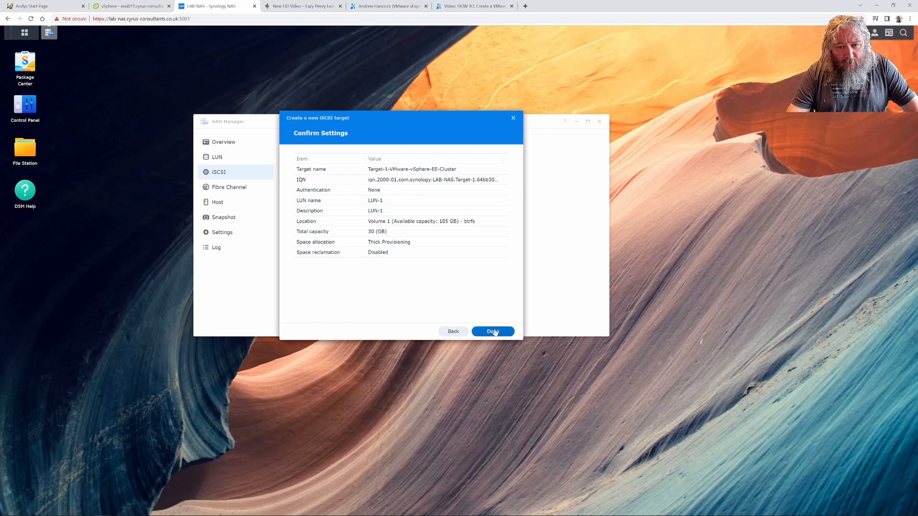
pyautogui.click(494, 331)
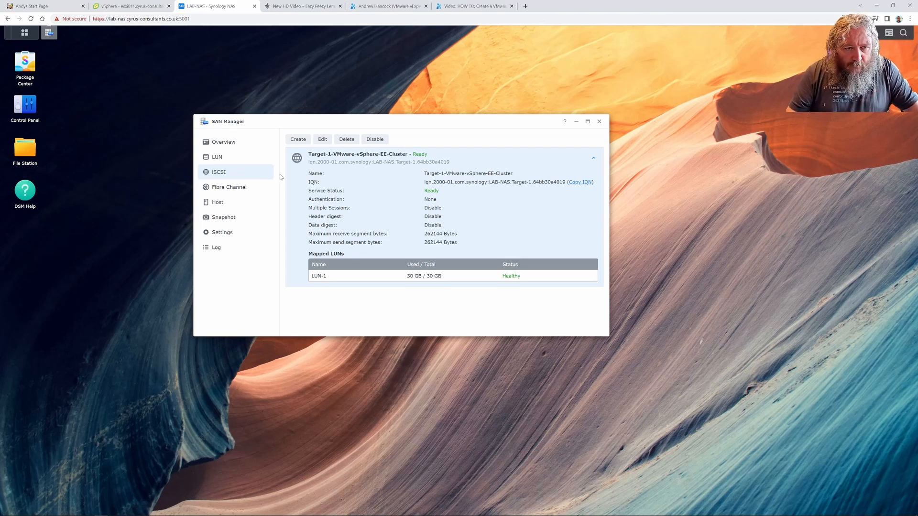
pyautogui.click(240, 148)
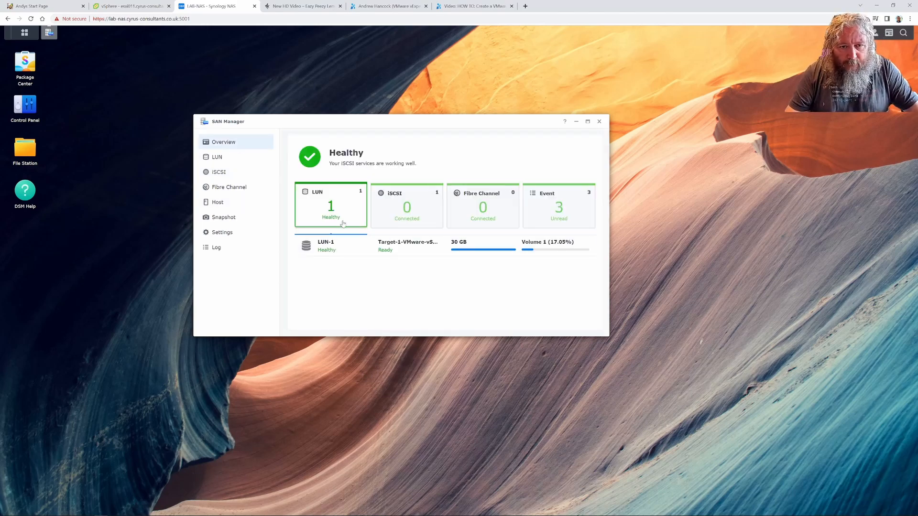